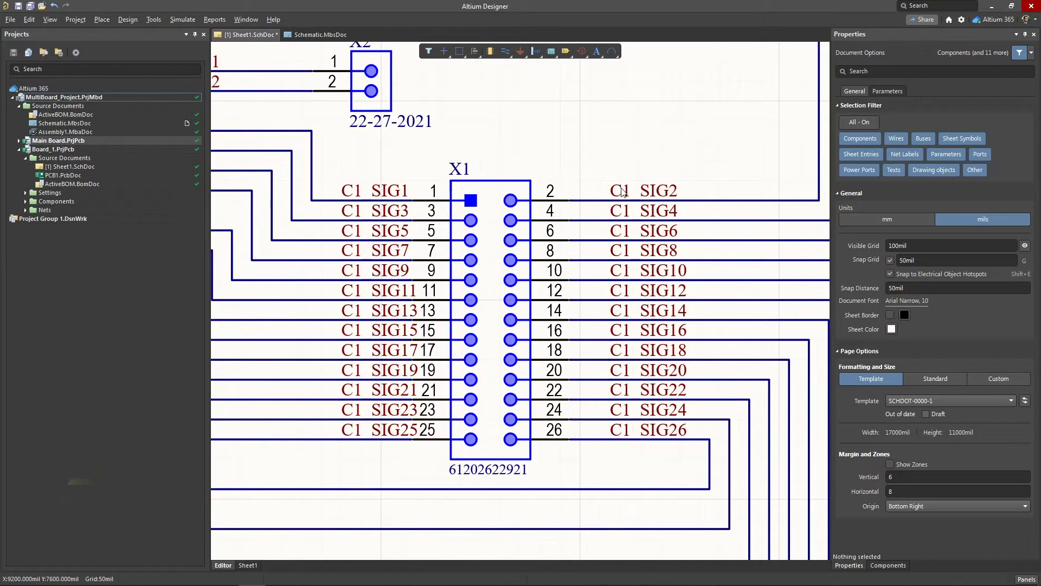
Drag the C1 SIG2 net label onto connector X1's pin 4 wire.
{"action": "left_click_drag", "start_coordinate": [624, 191], "coordinate": [731, 199]}
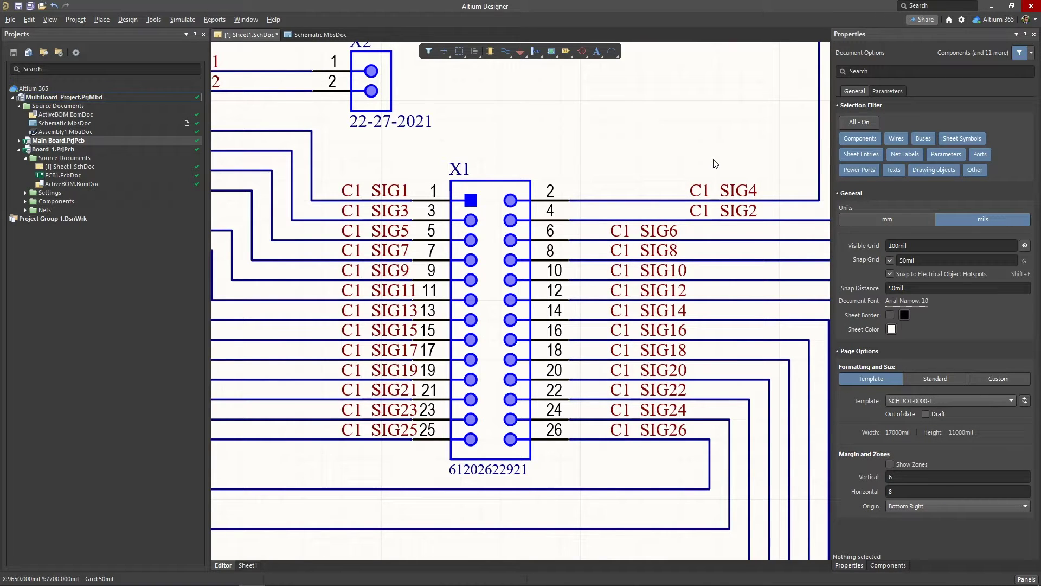
In Schematic.MbsDoc, import and execute the child project's X1-2/X1-4 C1_SIG2/C1_SIG4 swap.
{"action": "left_click", "coordinate": [329, 37]}
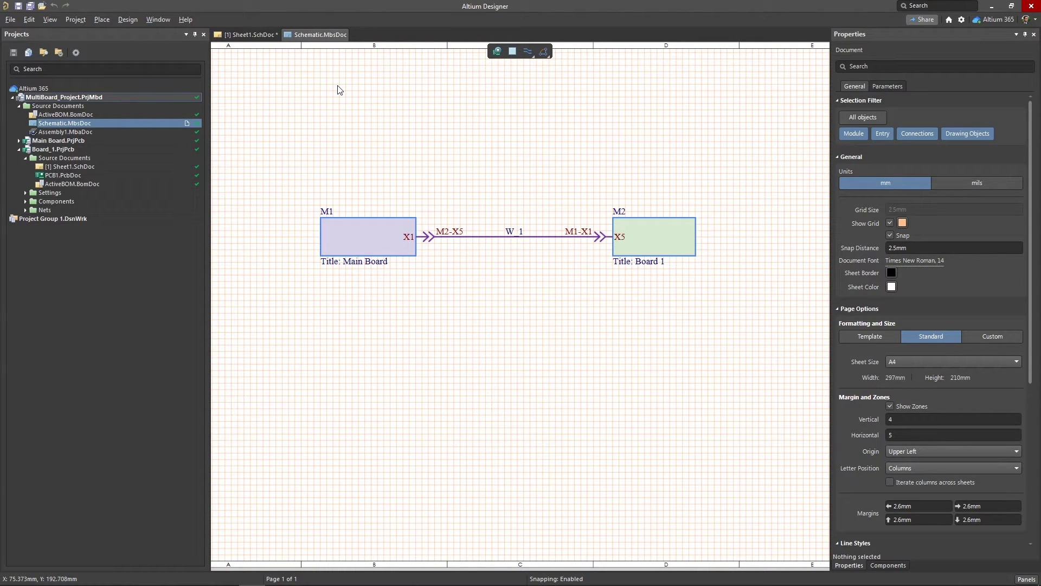
{"action": "left_click", "coordinate": [129, 20]}
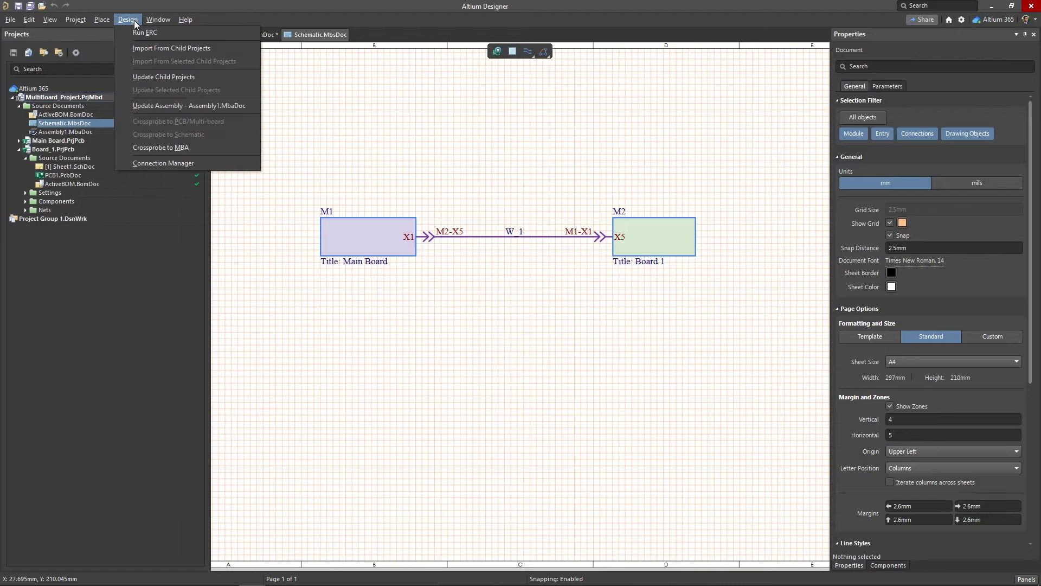
{"action": "left_click", "coordinate": [153, 49]}
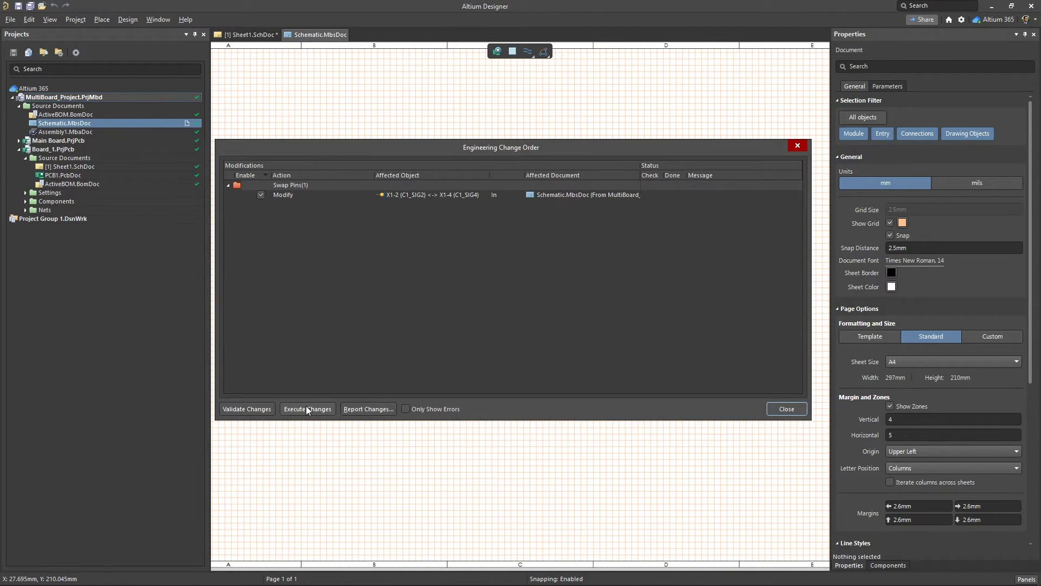
{"action": "left_click", "coordinate": [307, 410]}
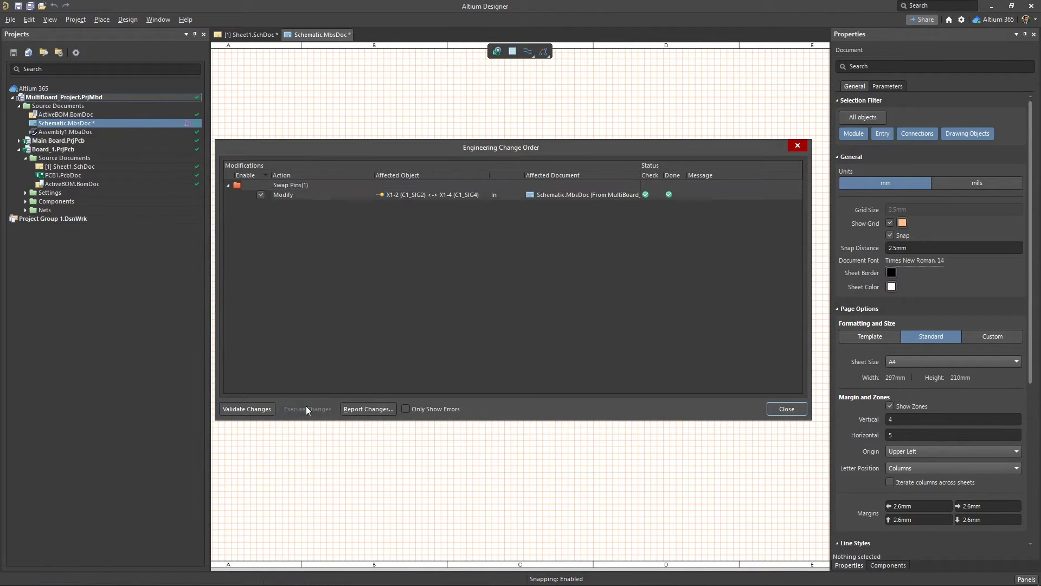
{"action": "left_click", "coordinate": [786, 409]}
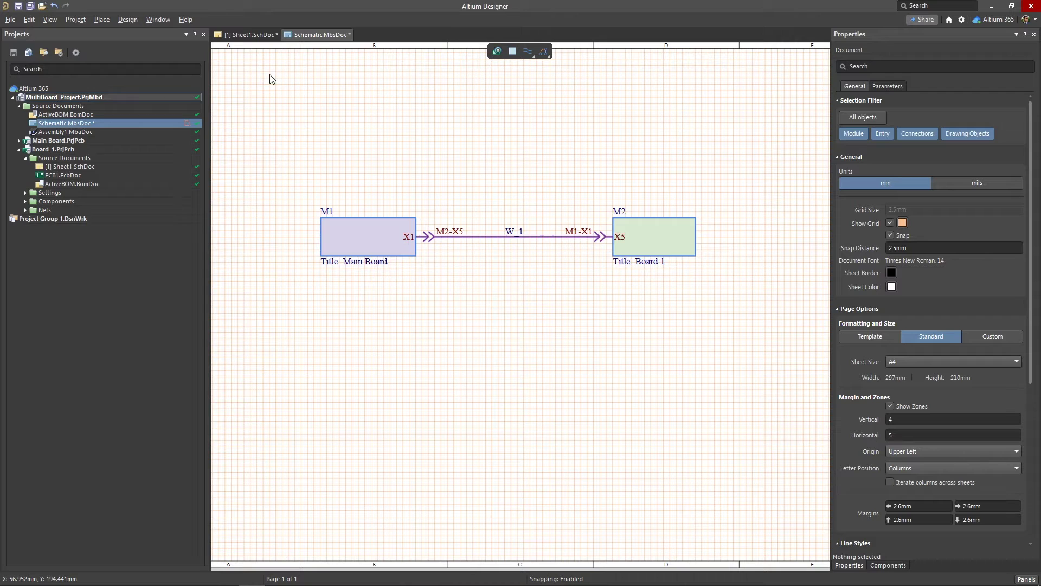
{"action": "left_click", "coordinate": [136, 21]}
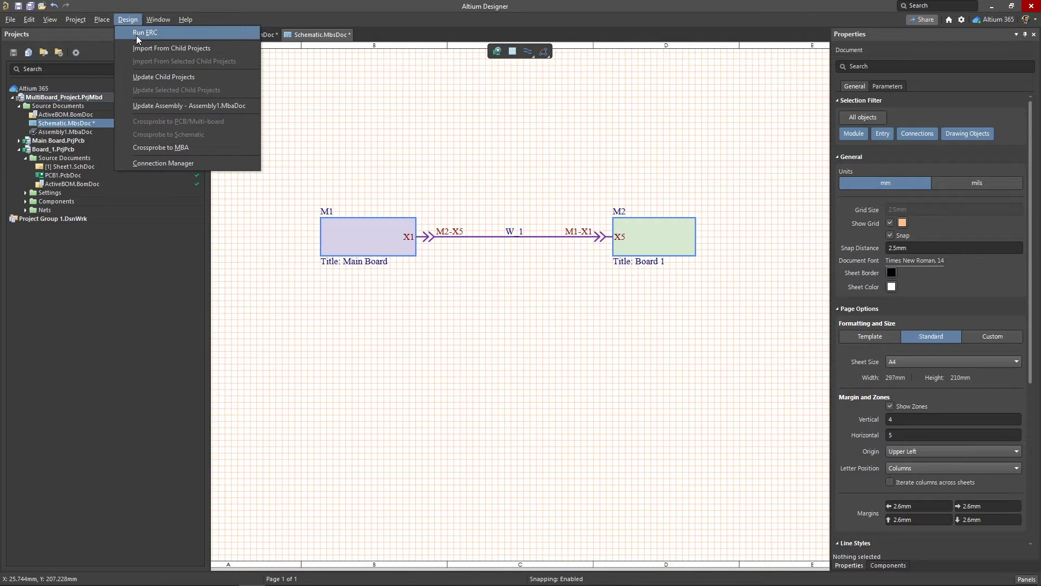
{"action": "left_click", "coordinate": [136, 35]}
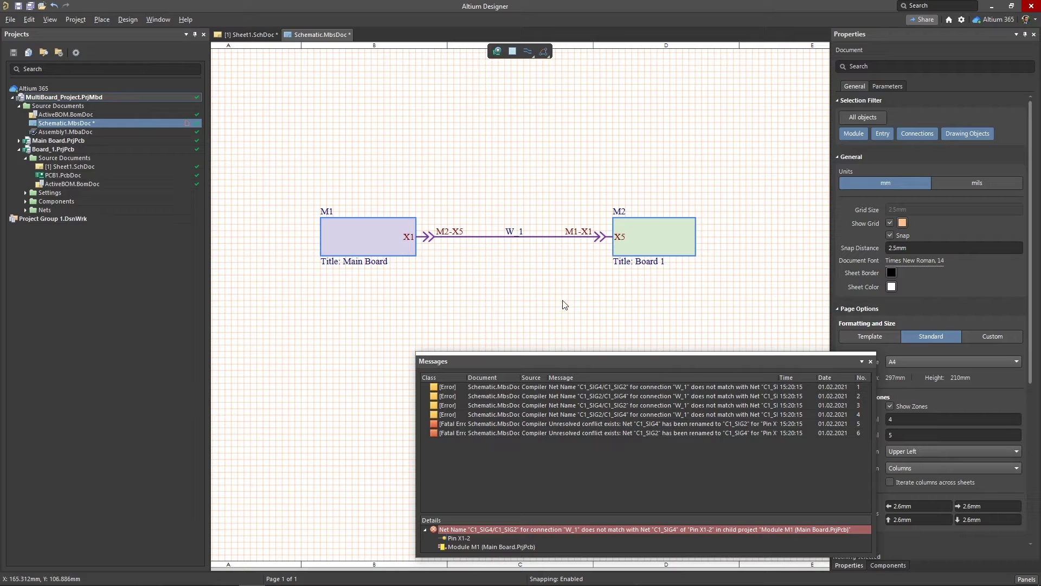
{"action": "right_click", "coordinate": [592, 467]}
{"action": "left_click", "coordinate": [630, 363]}
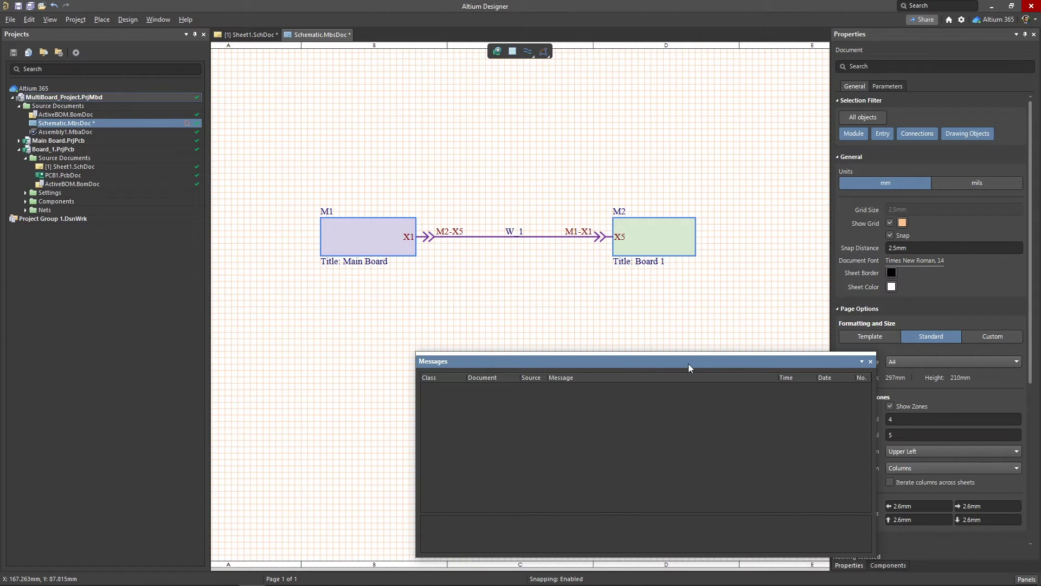
{"action": "left_click", "coordinate": [870, 361]}
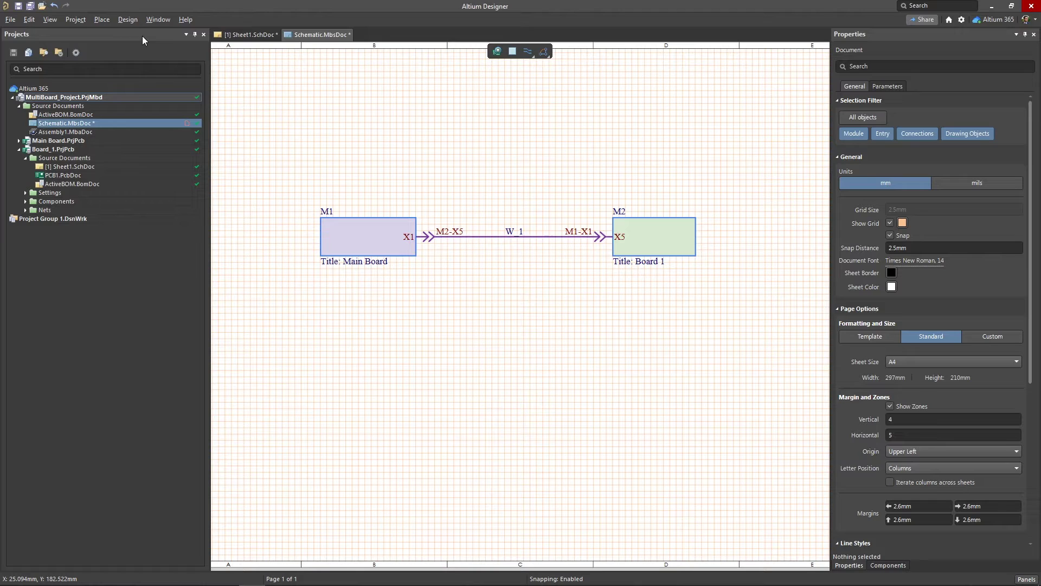
Open the Connection Manager filtered to show only the changed W2 and W4 connections.
{"action": "left_click", "coordinate": [132, 21]}
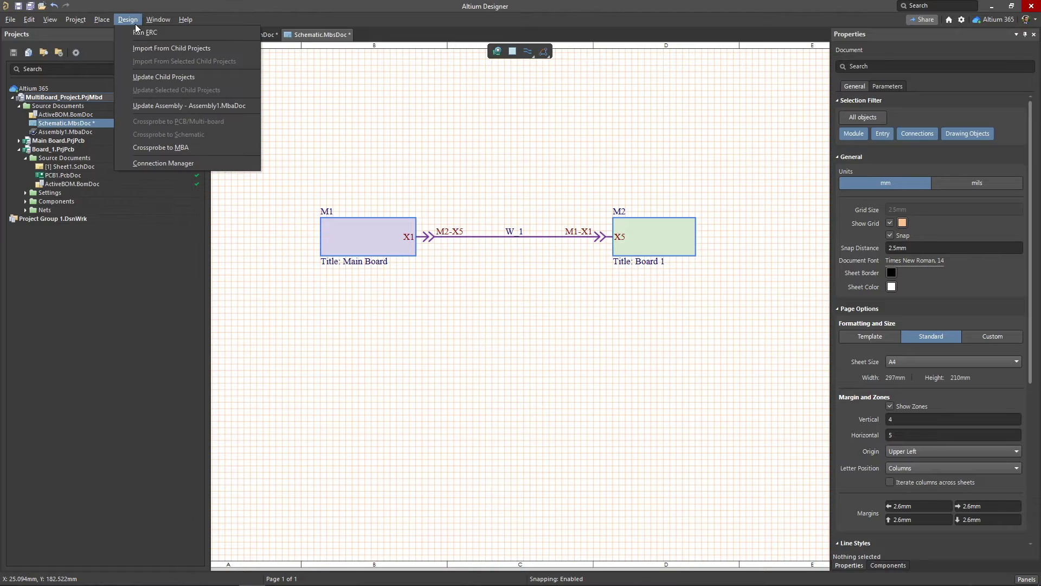
{"action": "left_click", "coordinate": [216, 163]}
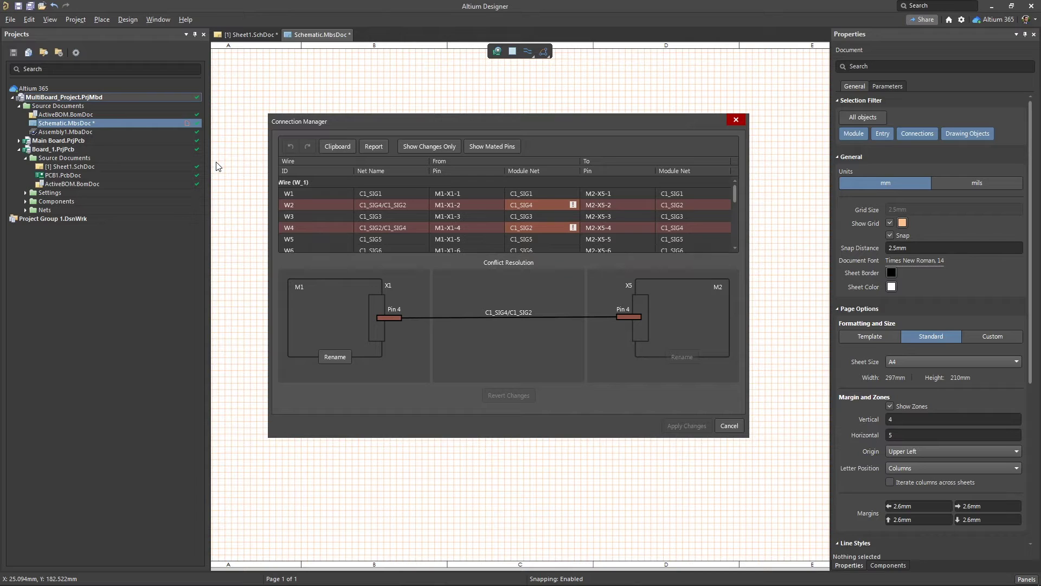
{"action": "left_click", "coordinate": [428, 147]}
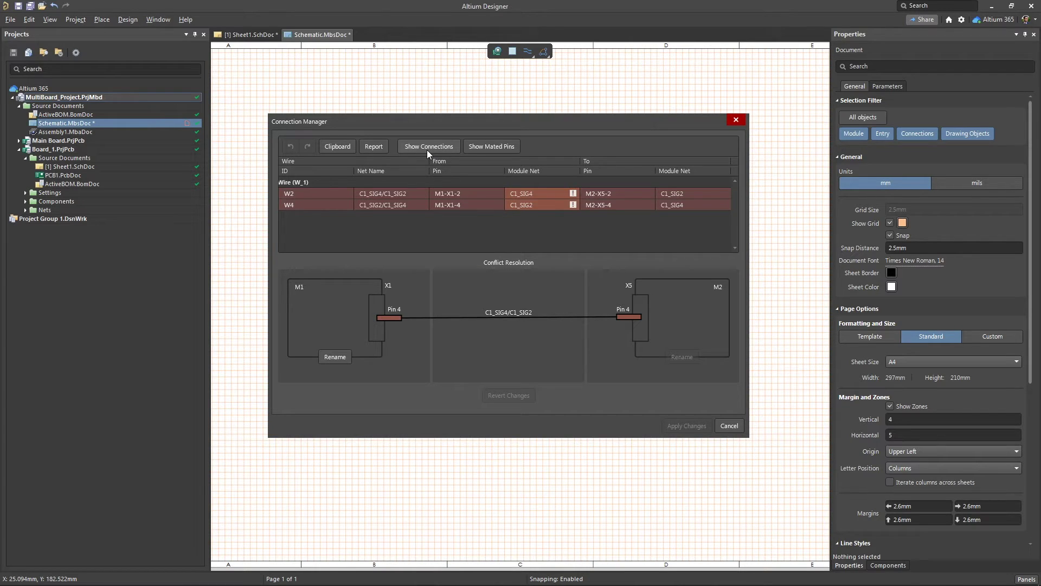
Swap pins on W2's module net and resolve all similar conflicts the same way.
{"action": "left_click", "coordinate": [695, 194]}
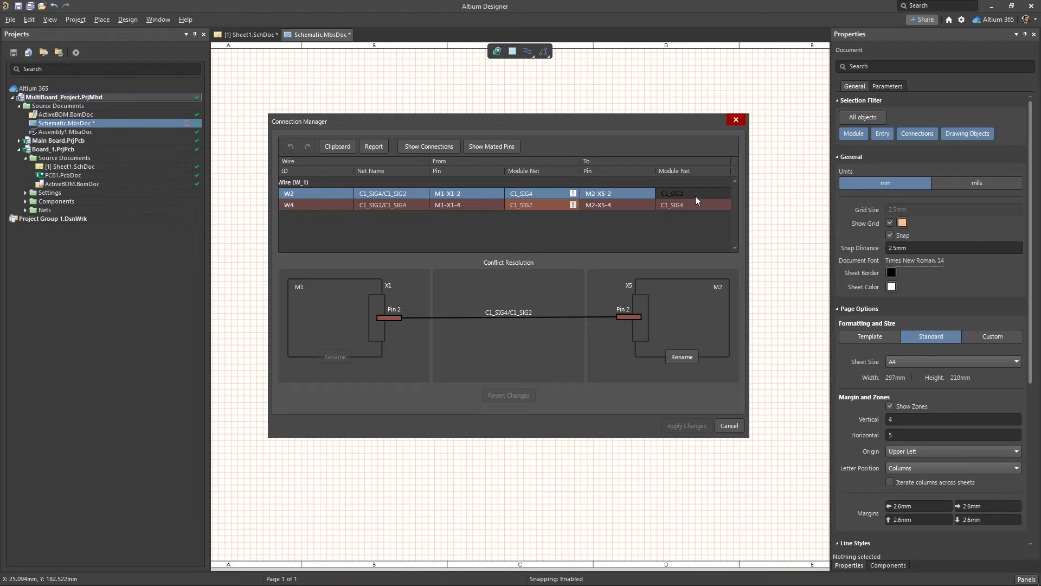
{"action": "left_click", "coordinate": [558, 194]}
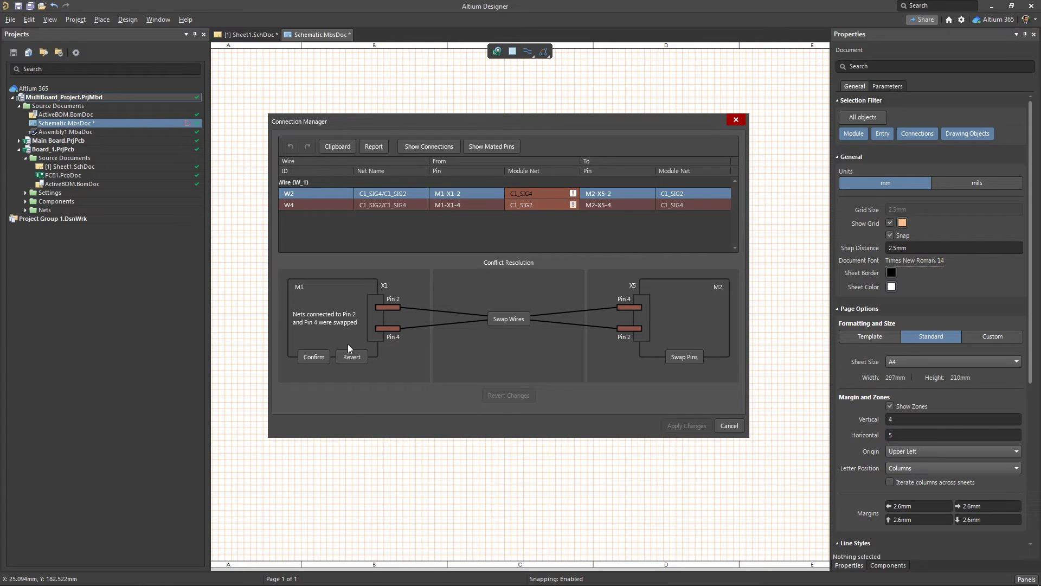
{"action": "left_click", "coordinate": [313, 357]}
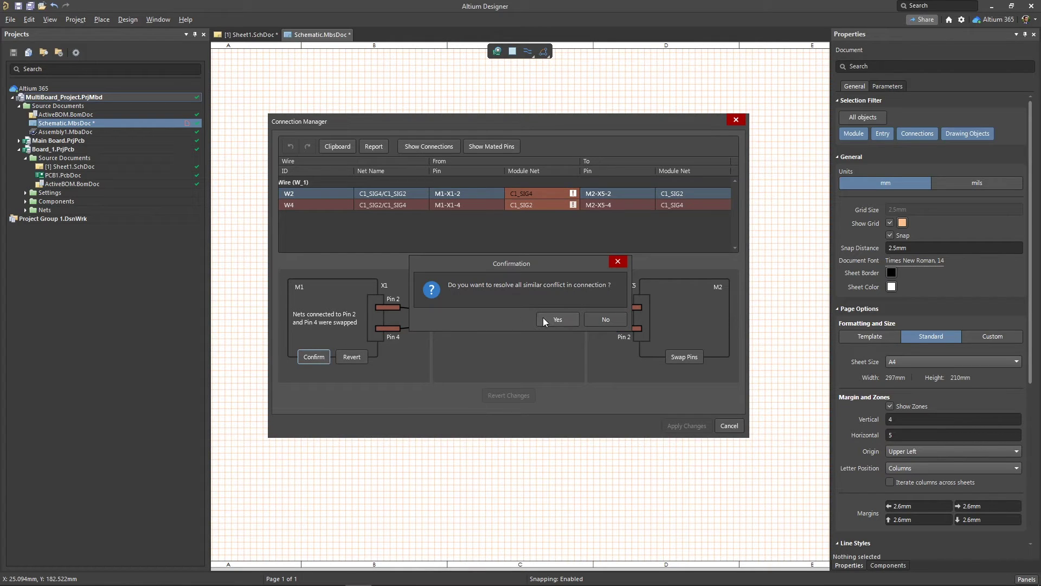
{"action": "left_click", "coordinate": [543, 319]}
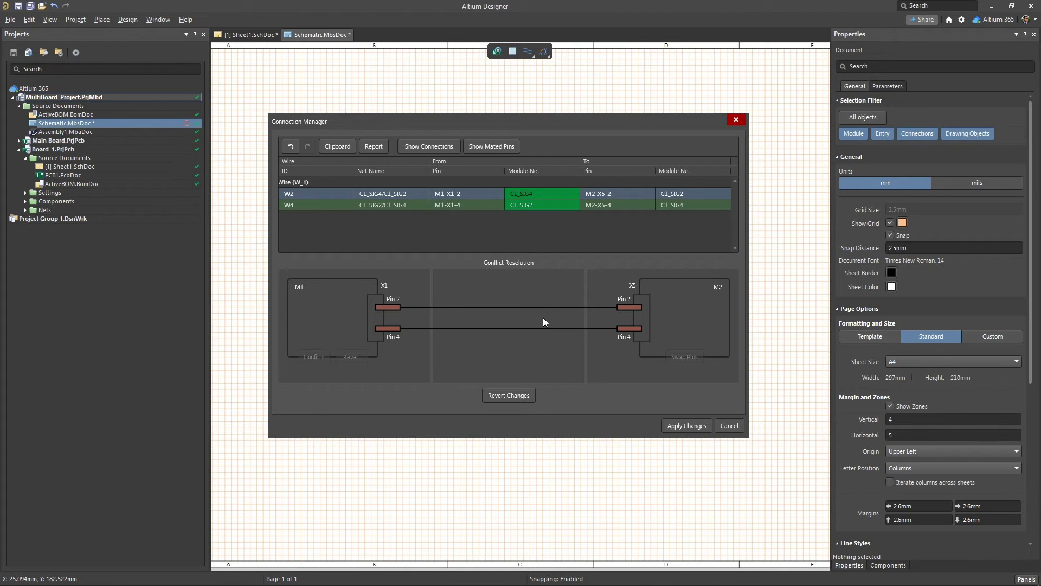
{"action": "left_click", "coordinate": [526, 396]}
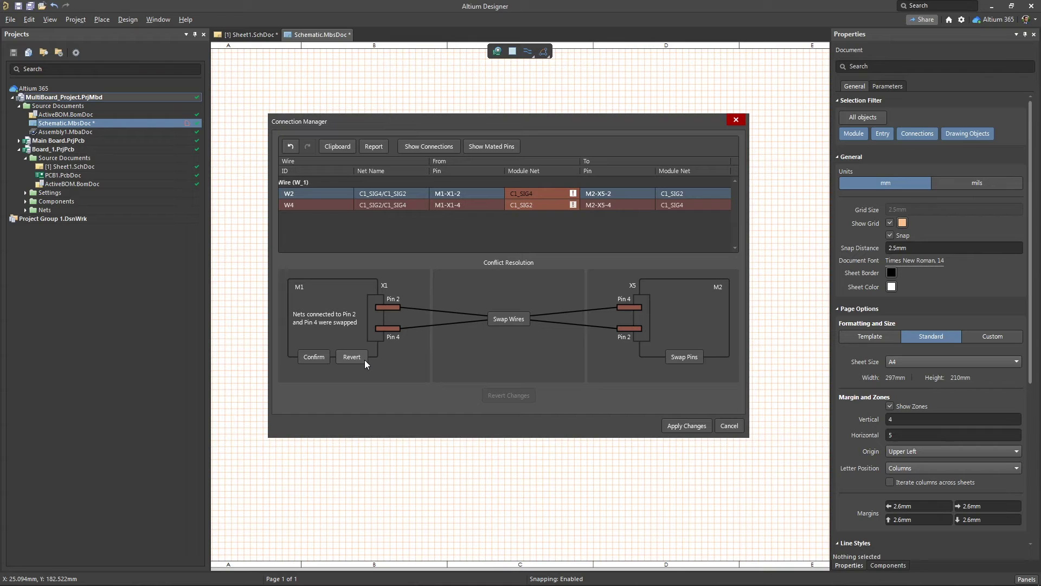
{"action": "left_click", "coordinate": [363, 358]}
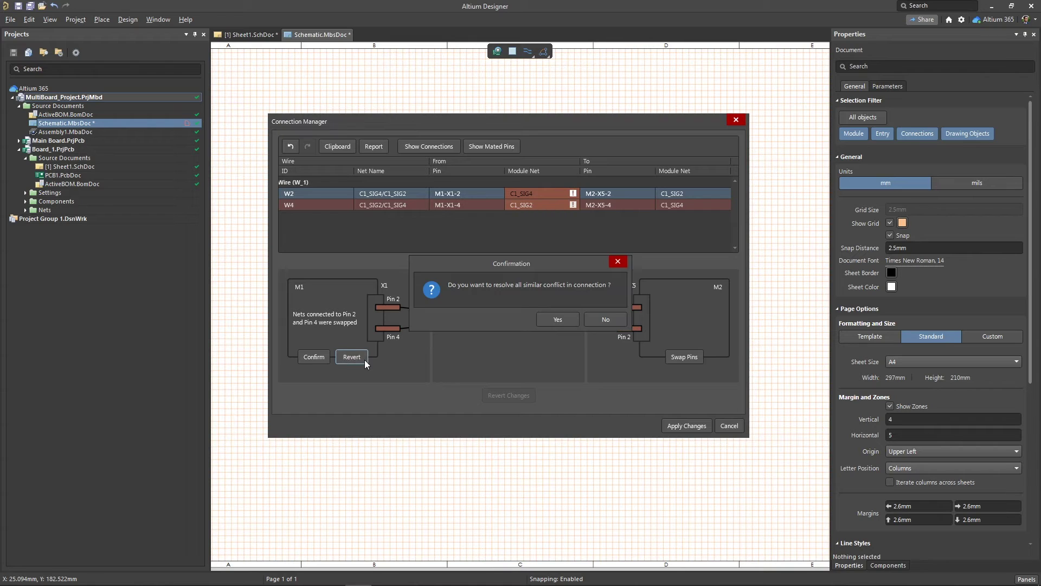
{"action": "left_click", "coordinate": [545, 321]}
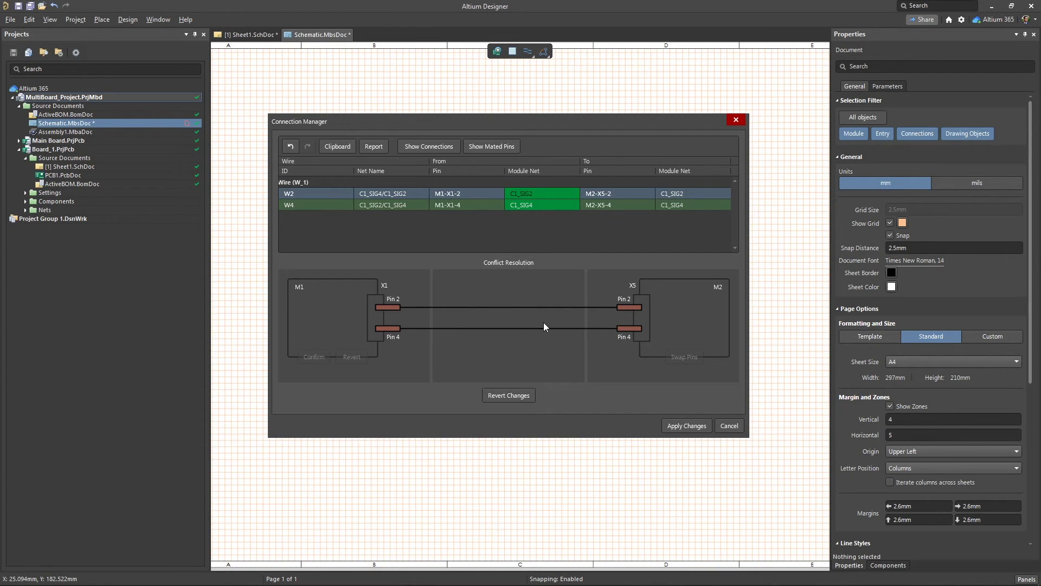
{"action": "left_click", "coordinate": [526, 395]}
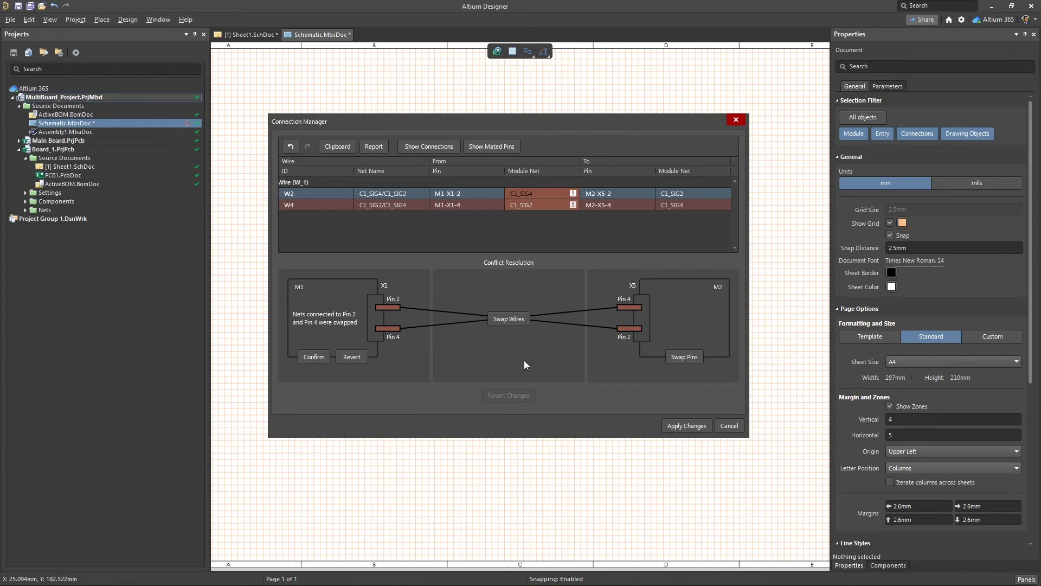
Try Swap Wires and revert it, then swap pins 2 and 4 on connector X5 instead.
{"action": "left_click", "coordinate": [522, 323]}
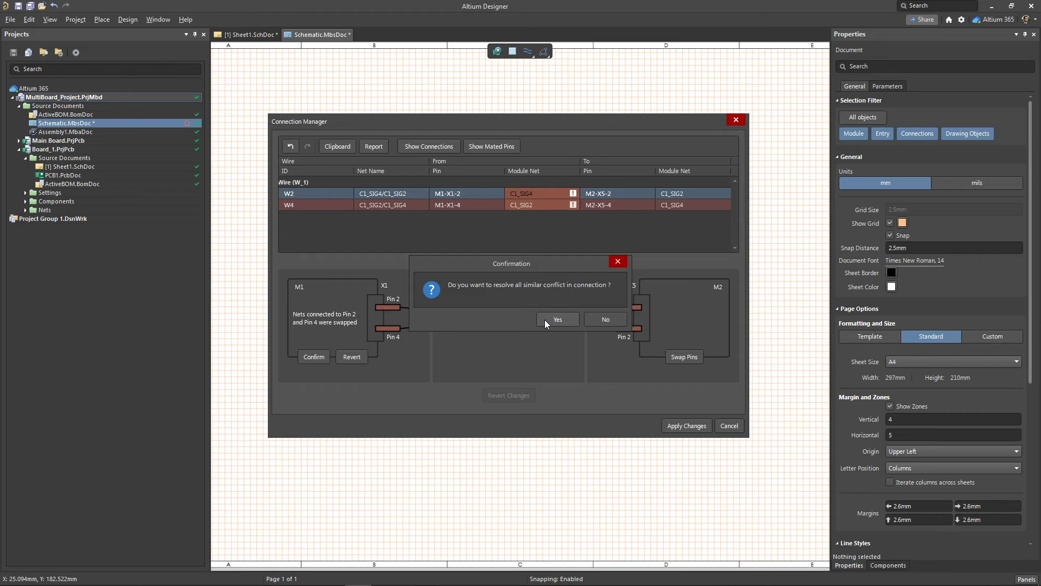
{"action": "left_click", "coordinate": [544, 320]}
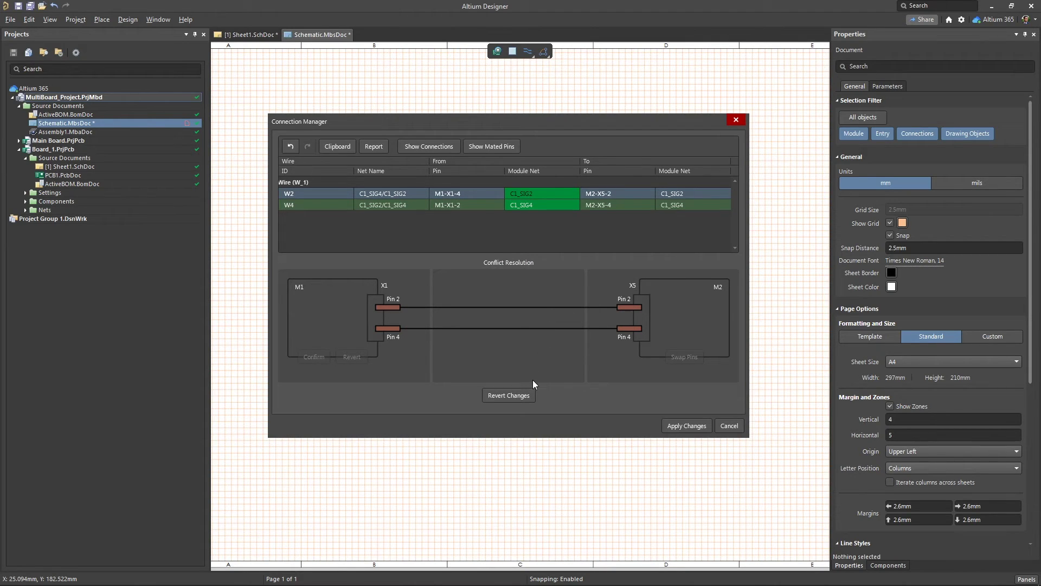
{"action": "left_click", "coordinate": [530, 395]}
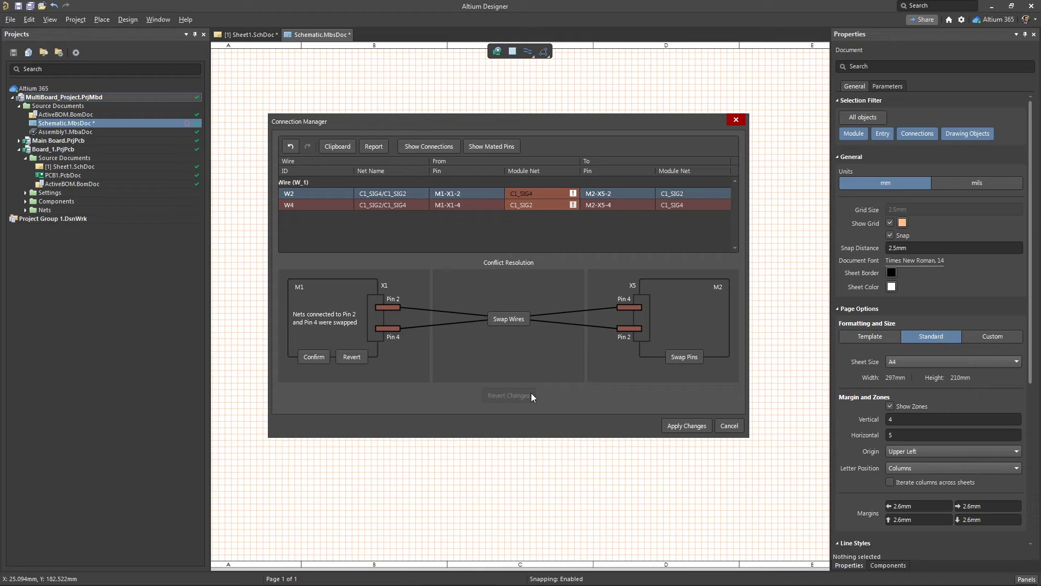
{"action": "left_click", "coordinate": [672, 358]}
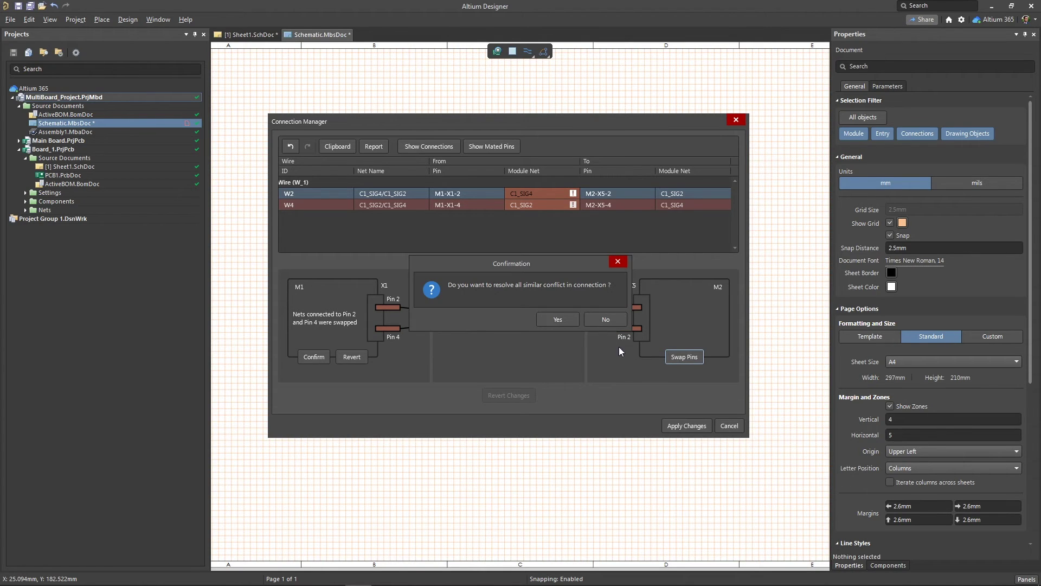
{"action": "left_click", "coordinate": [567, 322]}
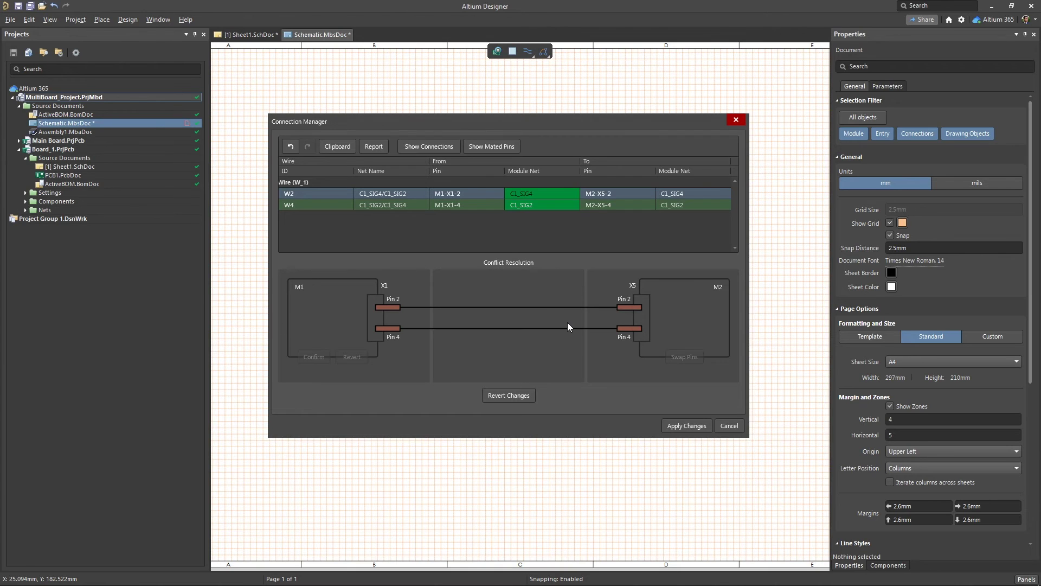
Apply the connection changes and run ERC, which reports no errors, then dismiss the results.
{"action": "left_click", "coordinate": [678, 426]}
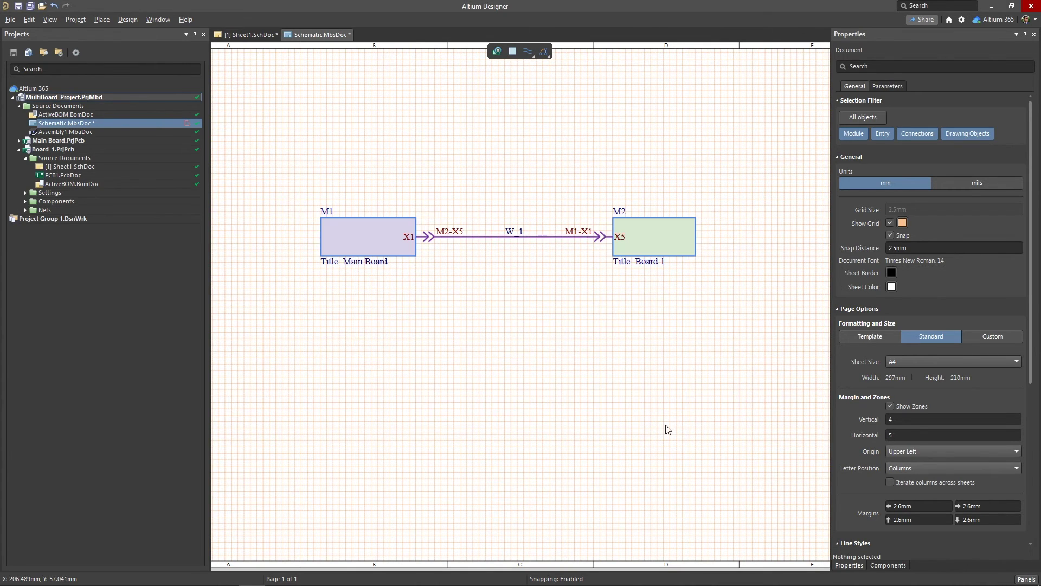
{"action": "left_click", "coordinate": [131, 24]}
{"action": "left_click", "coordinate": [163, 34]}
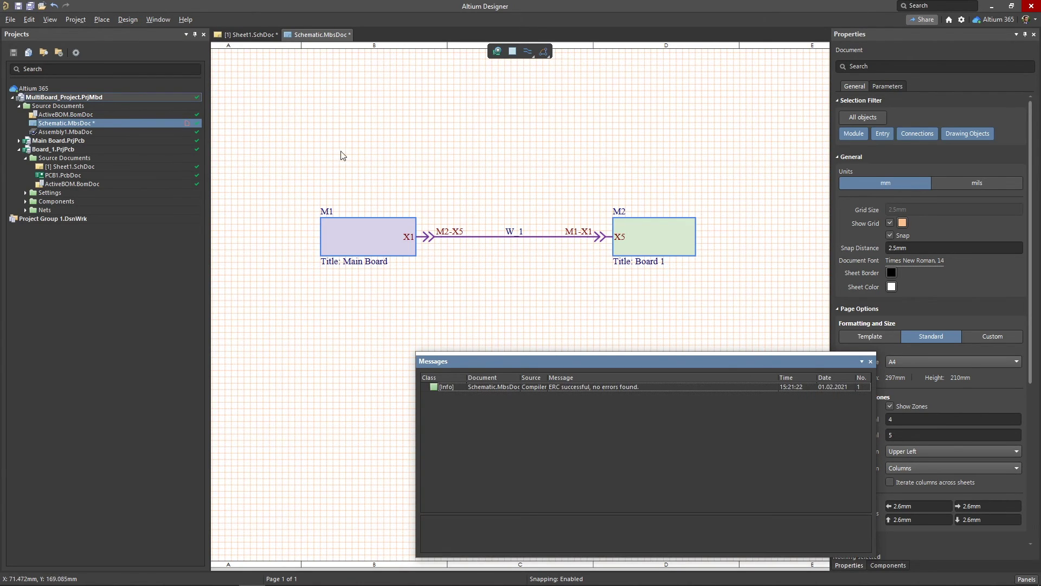
{"action": "left_click", "coordinate": [871, 362]}
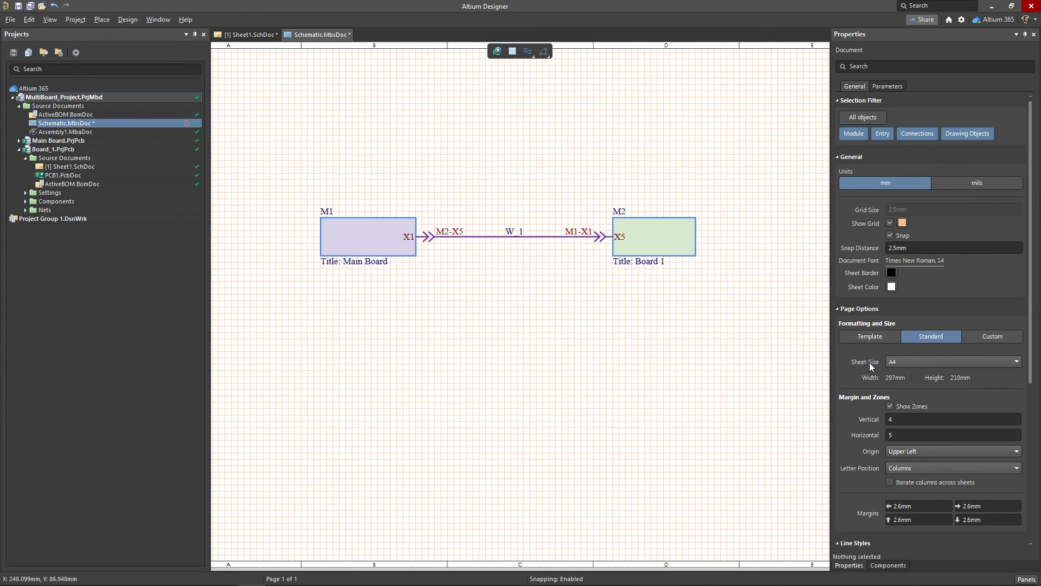
Update Child Projects with an executed change order swapping the X5-2 and X5-4 nets.
{"action": "right_click", "coordinate": [559, 302]}
{"action": "mouse_move", "coordinate": [614, 321]}
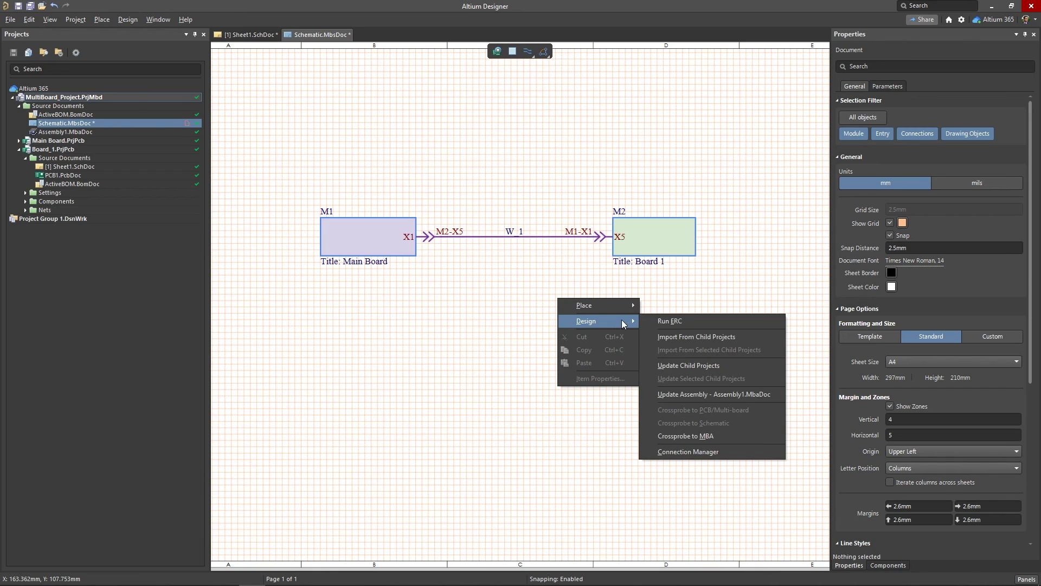
{"action": "left_click", "coordinate": [658, 365]}
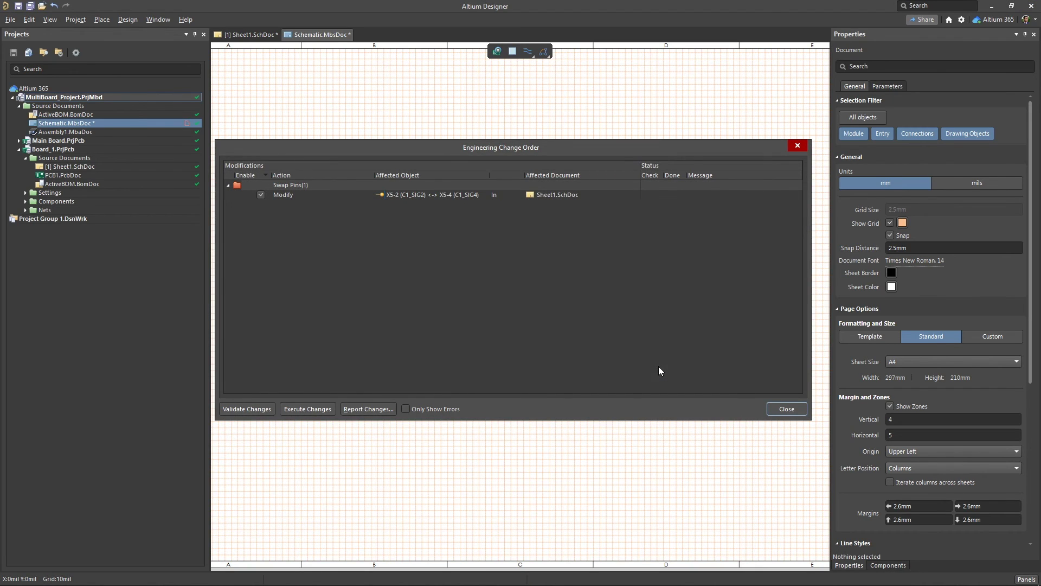
{"action": "left_click", "coordinate": [329, 408]}
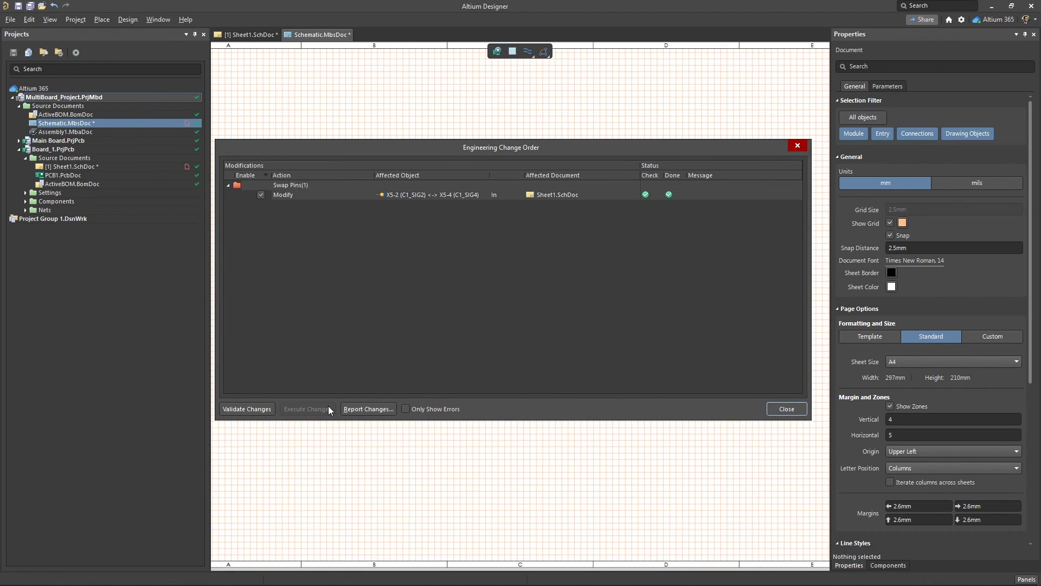
{"action": "left_click", "coordinate": [786, 409]}
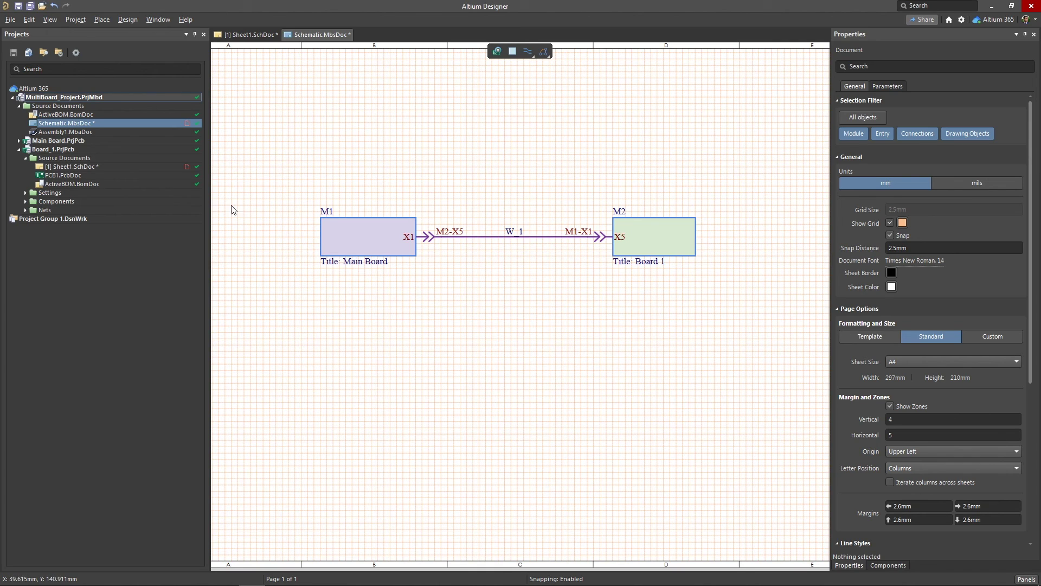
Open Board_1's Sheet1.SchDoc and inspect X5 pin 2's wire, now carrying C1 SIG4.
{"action": "double_click", "coordinate": [165, 166]}
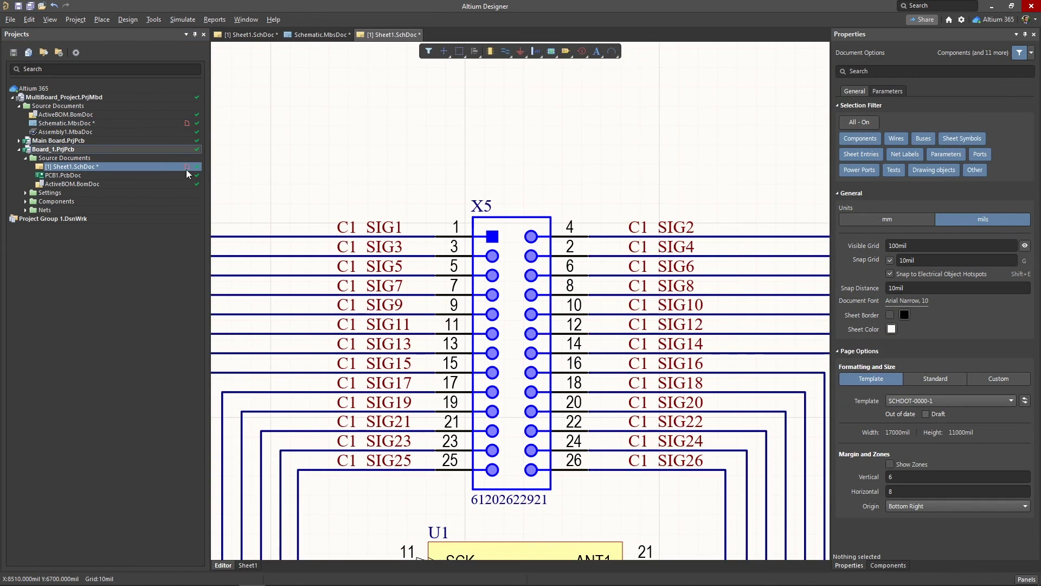
{"action": "left_click", "coordinate": [613, 237]}
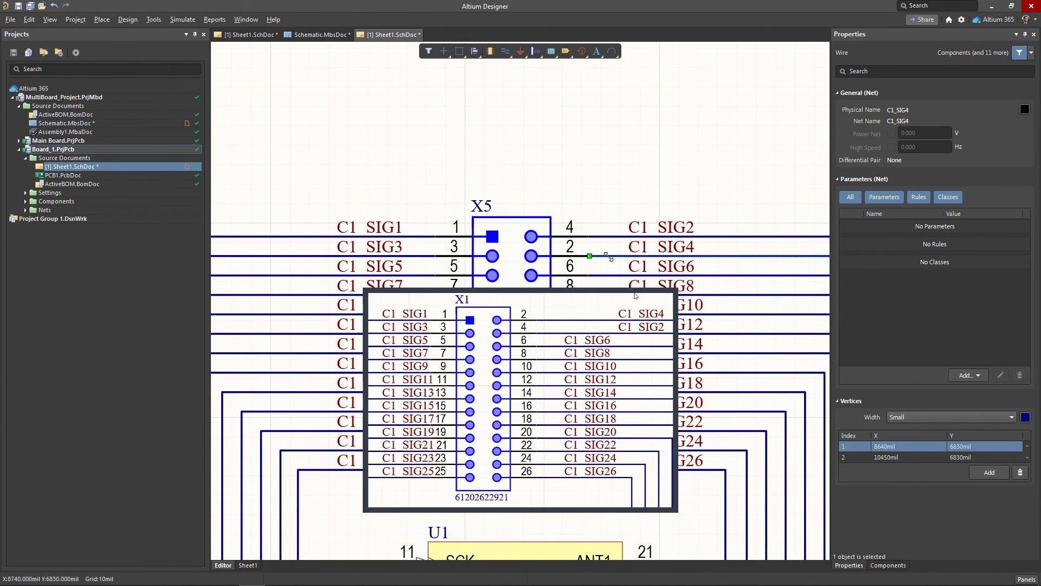
{"action": "left_click", "coordinate": [601, 194]}
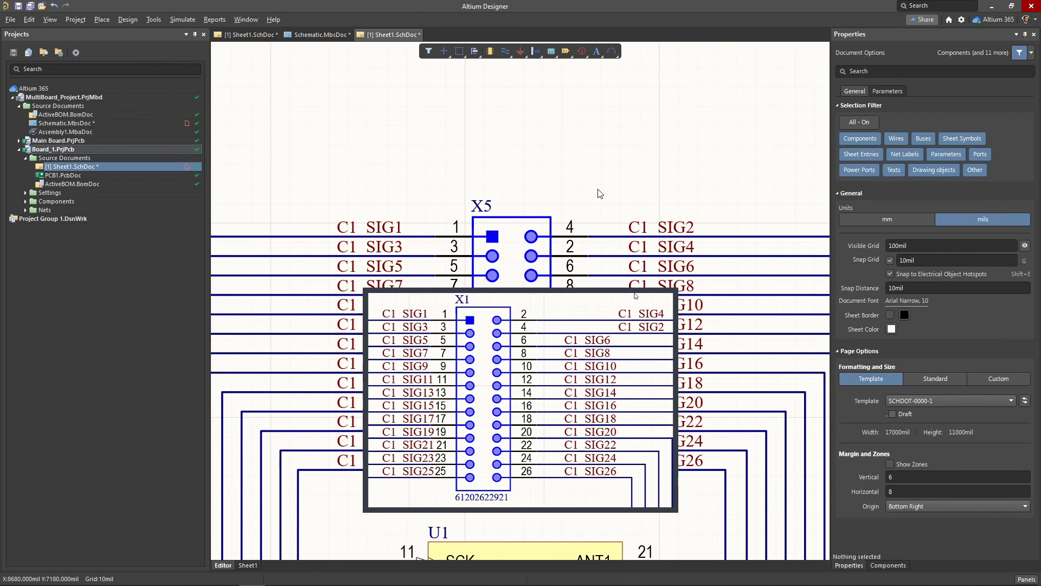